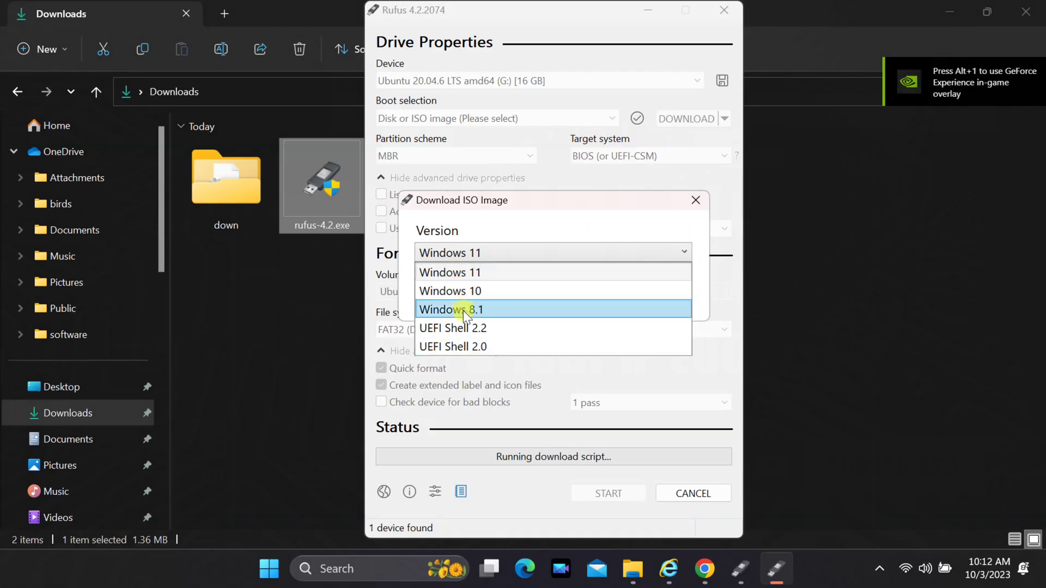
Settle on Windows 11 as the ISO version, reverting from Windows 10, and continue
click(462, 272)
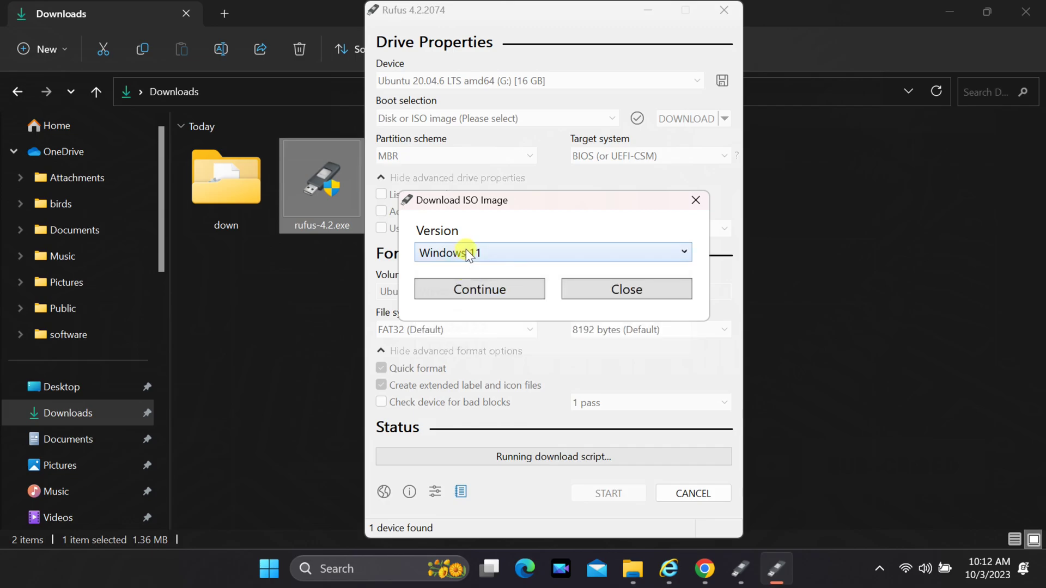
click(483, 252)
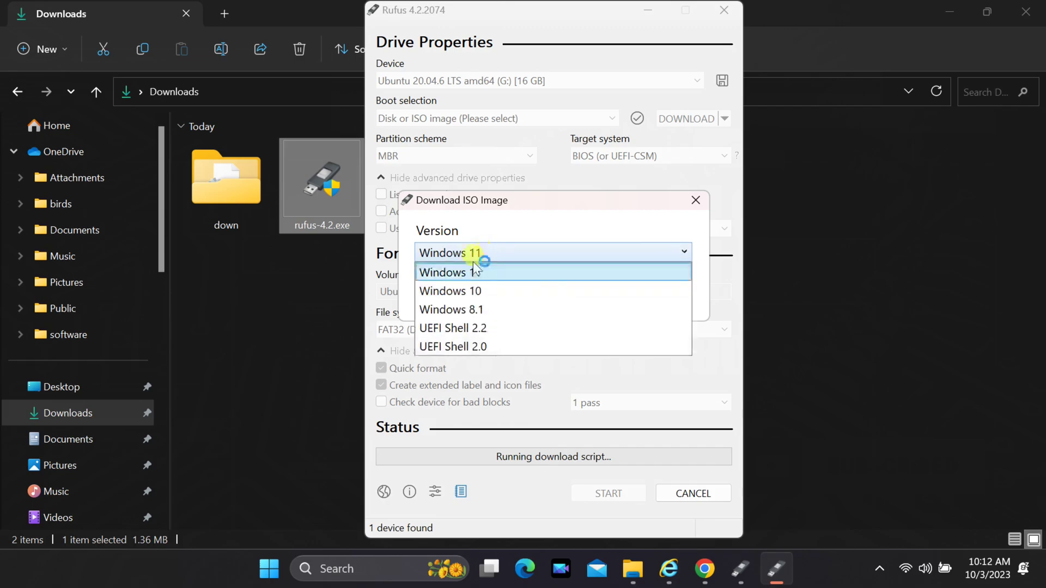
click(460, 295)
click(470, 255)
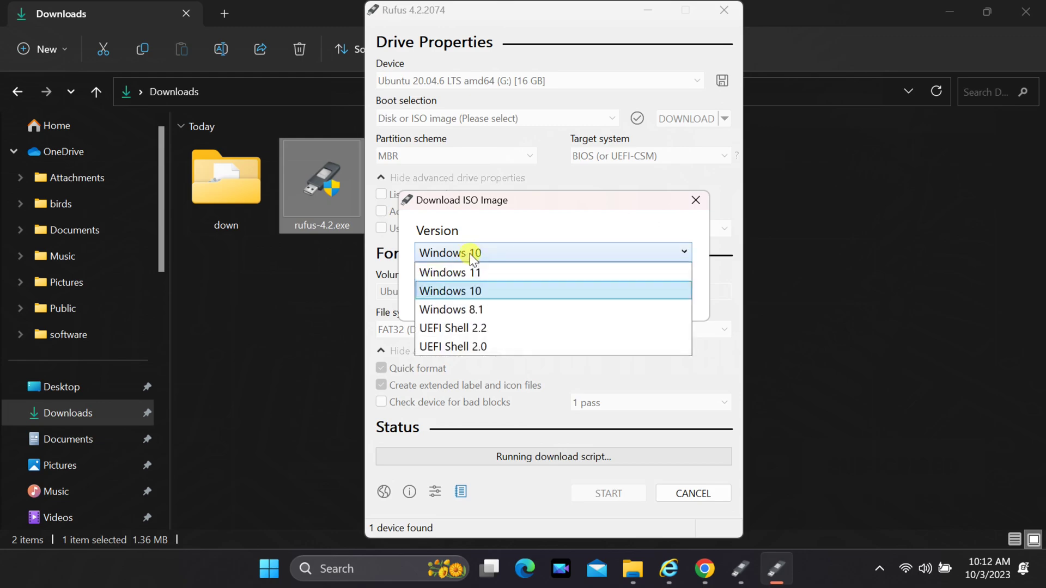
click(459, 272)
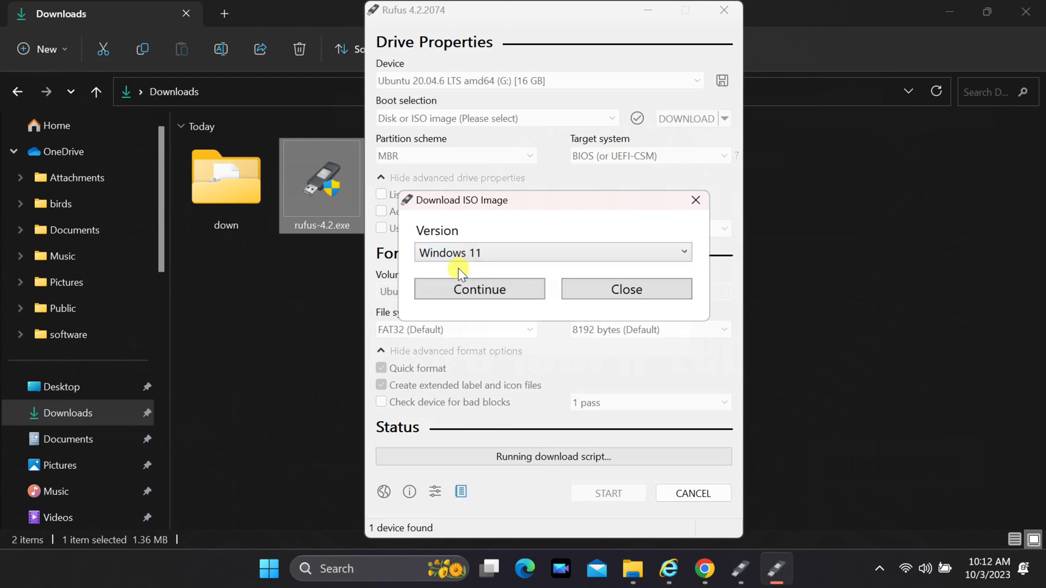
click(479, 290)
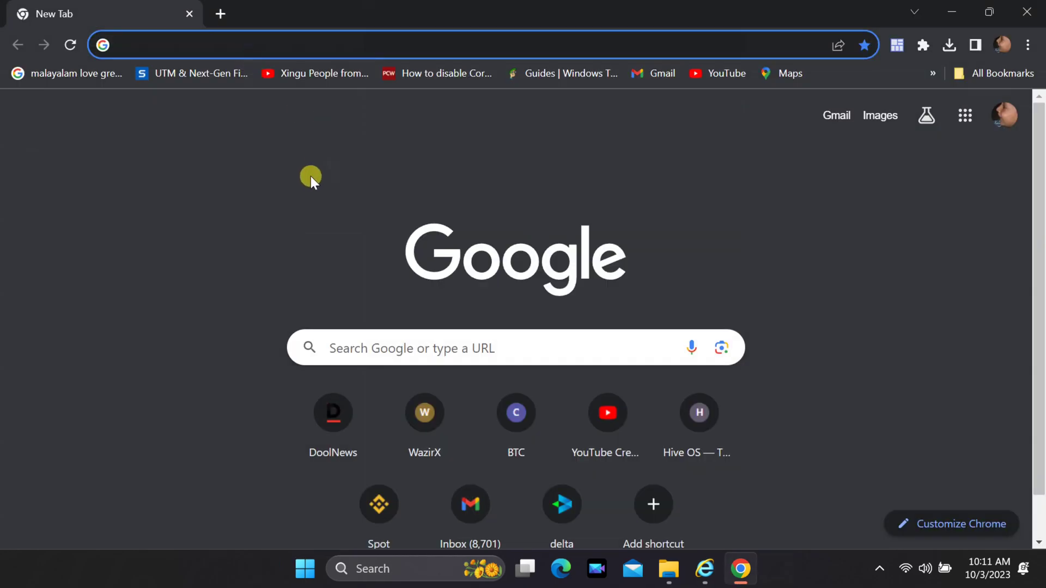
Search 'rufus', open rufus.ie, dismiss the translate prompt and scroll to Download
text(rufus.ie)
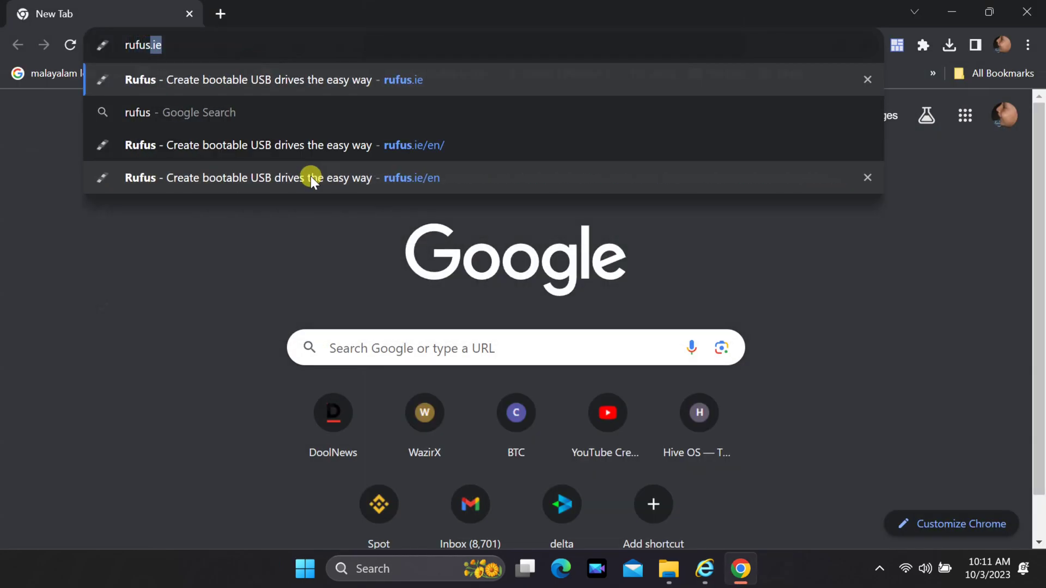
click(294, 81)
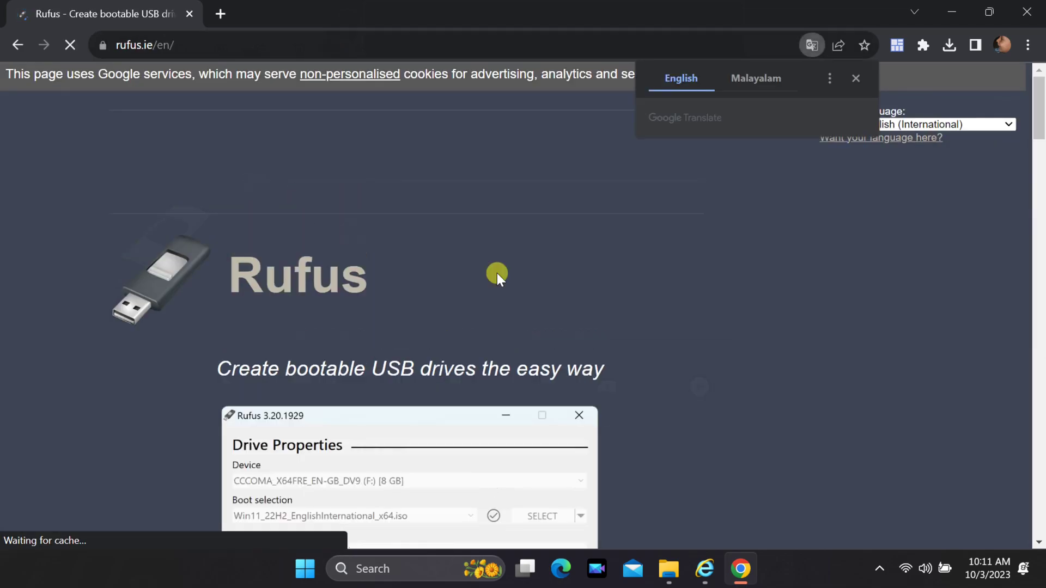
click(857, 80)
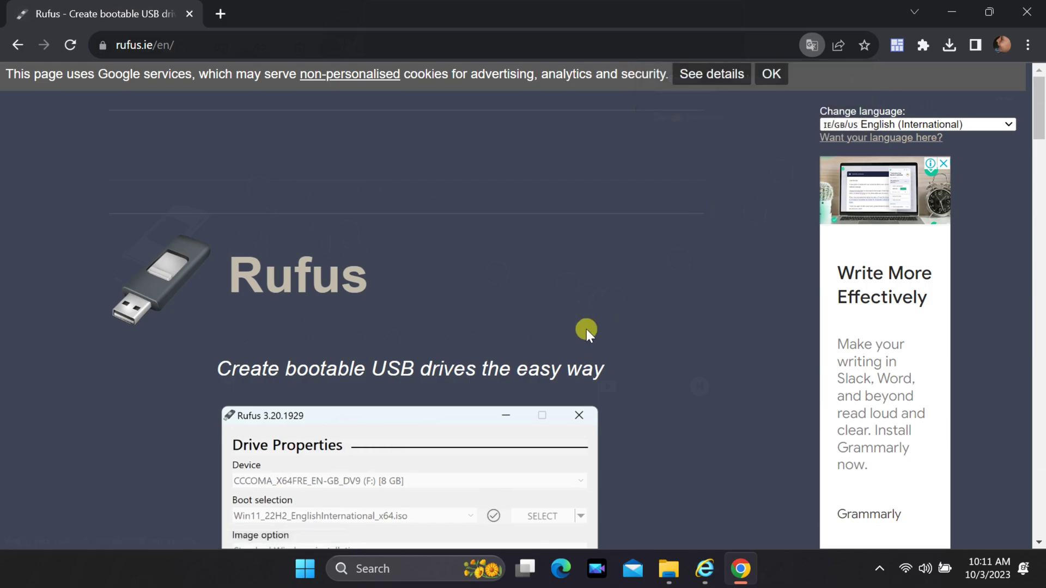
scroll(585, 330, down, 6)
scroll(585, 329, down, 5)
scroll(585, 330, down, 4)
scroll(585, 329, down, 2)
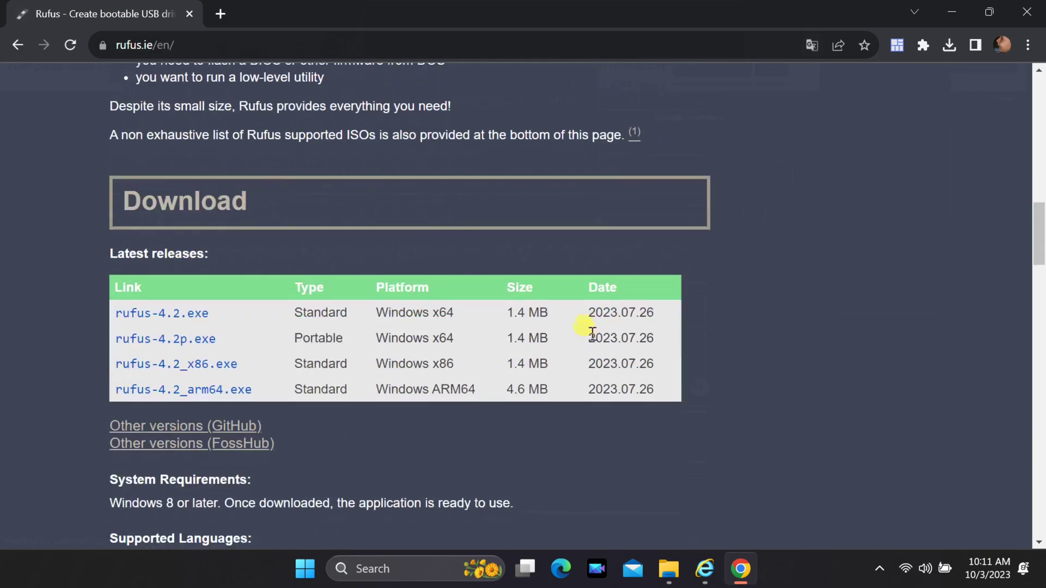
scroll(678, 367, down, 2)
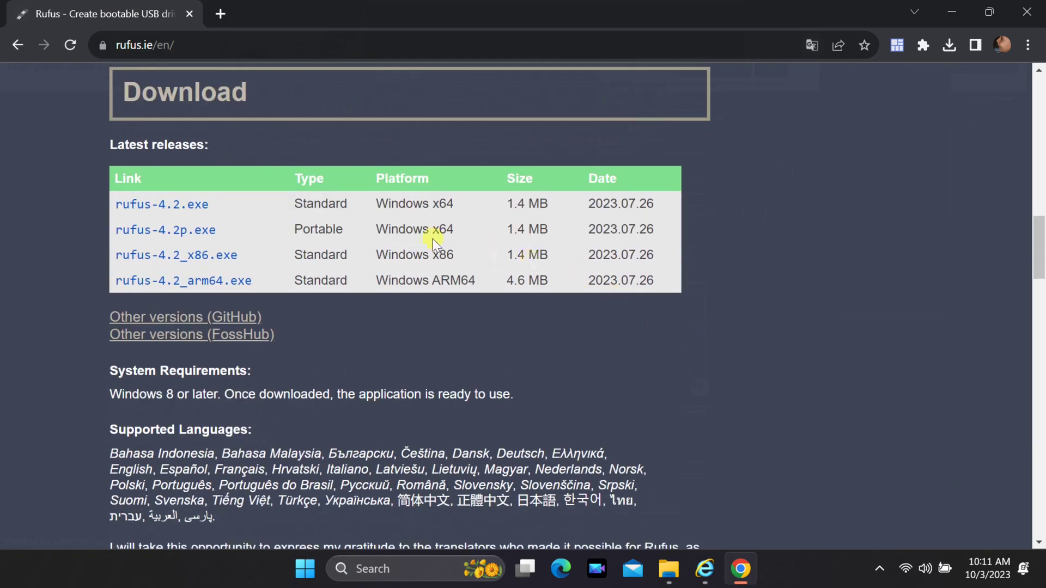
Download rufus-4.2.exe and launch it from the Downloads folder in File Explorer
click(174, 209)
click(669, 569)
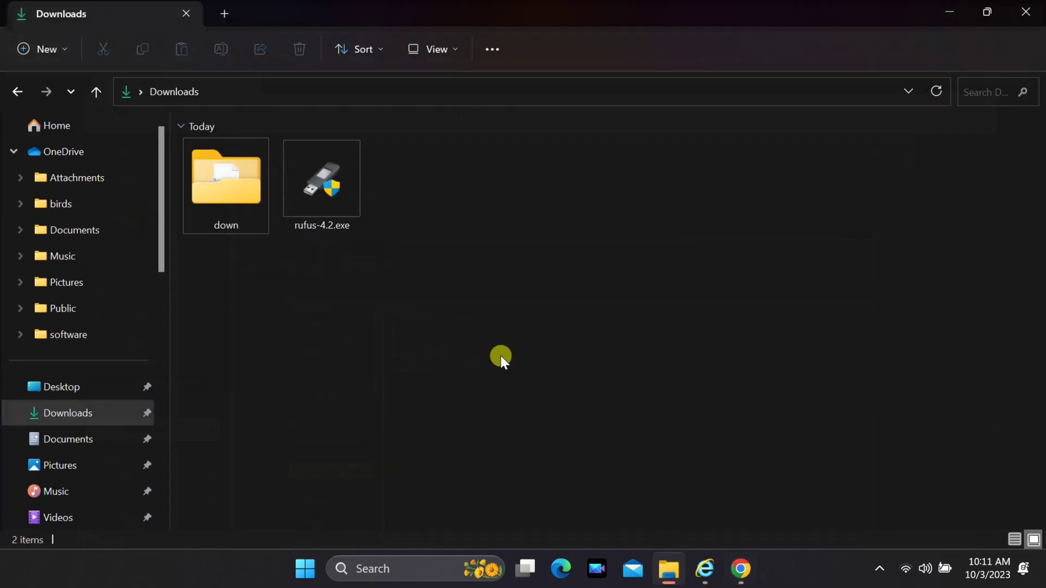
double_click(331, 179)
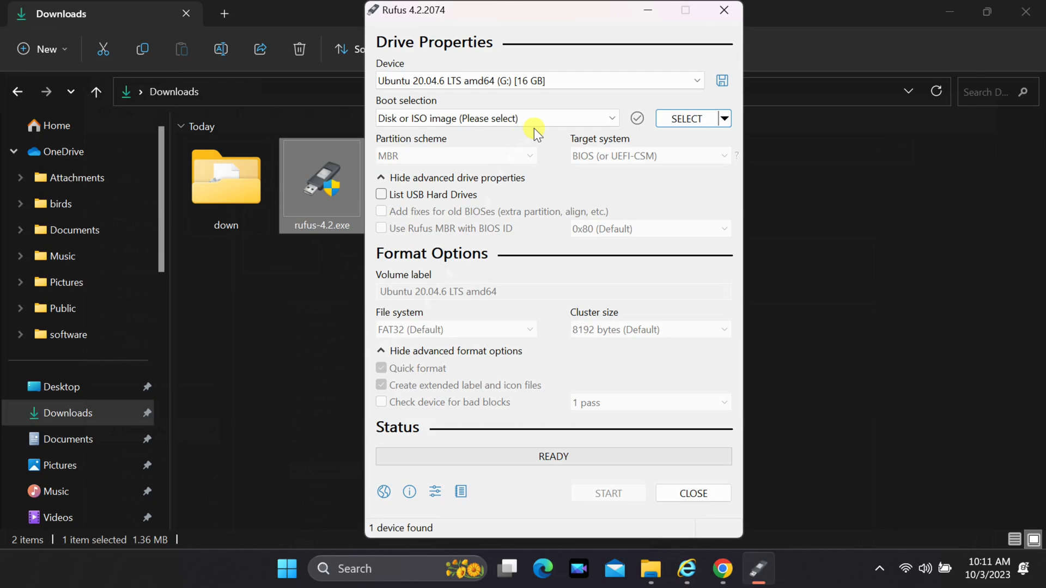
Switch Rufus's boot selection from SELECT to DOWNLOAD and start the ISO download
click(724, 117)
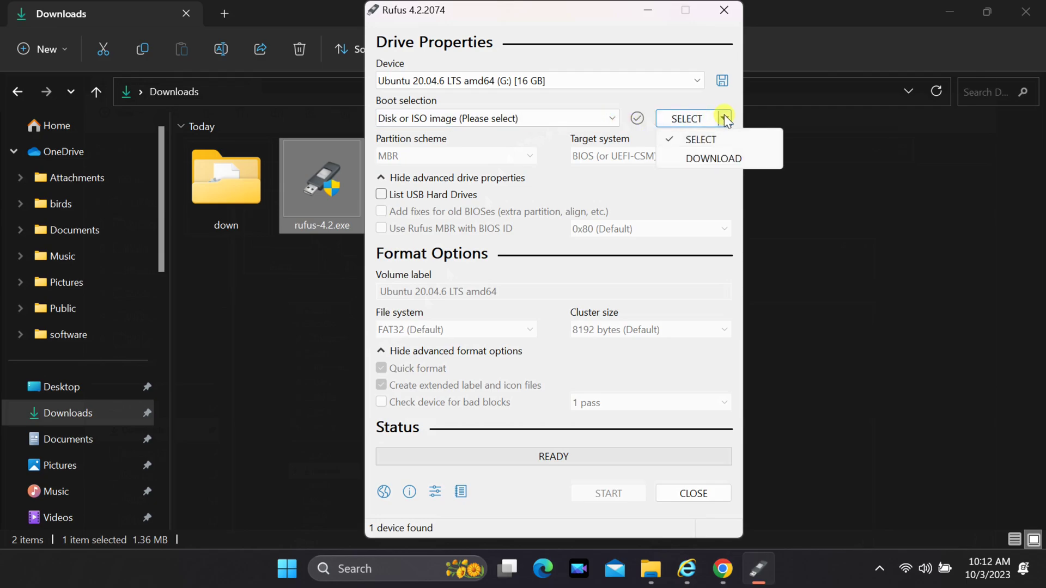
click(709, 158)
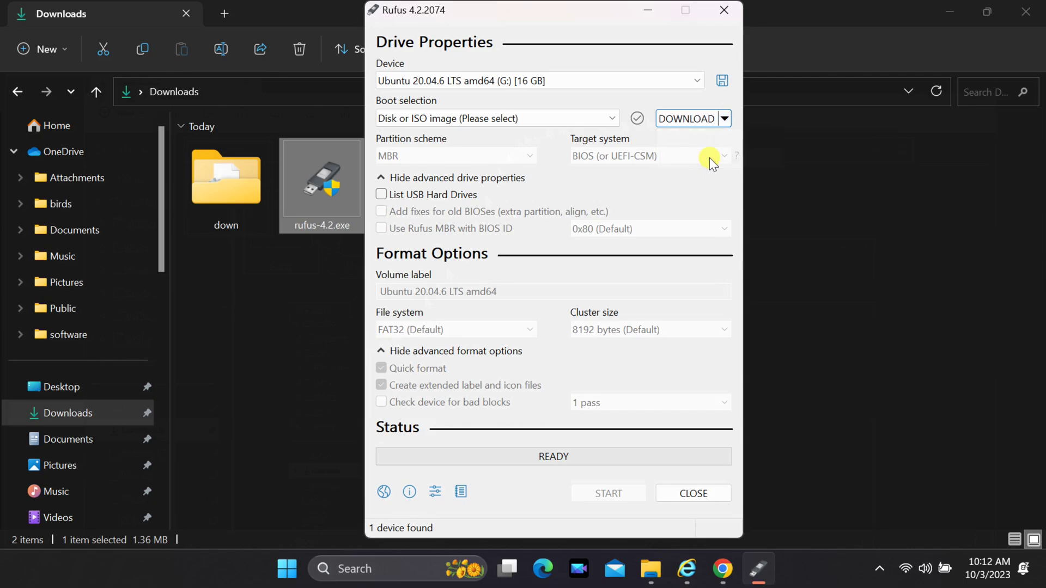
click(687, 119)
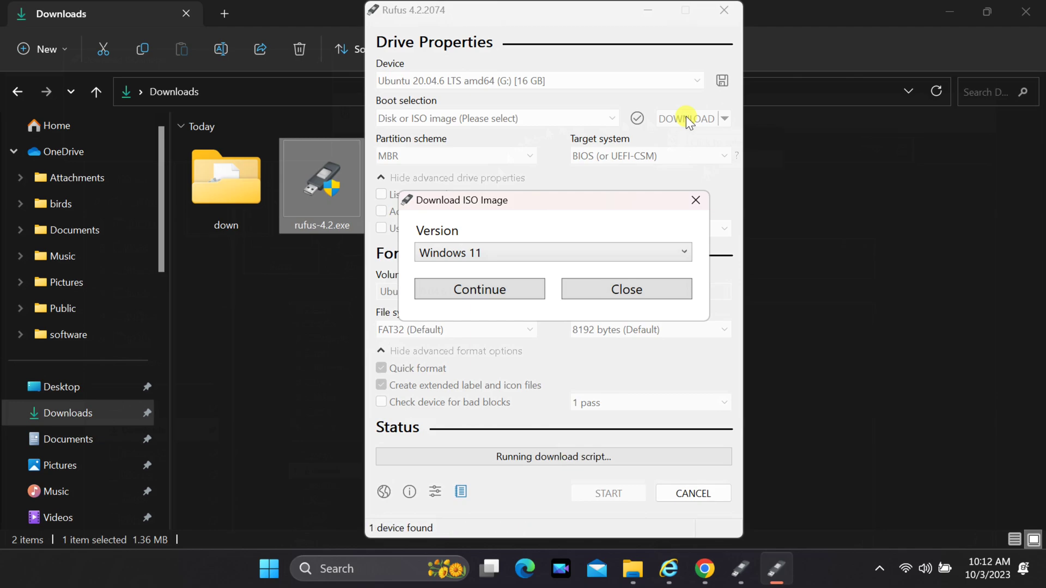
Confirm Windows 11 as the version and bring up the available releases list
click(686, 251)
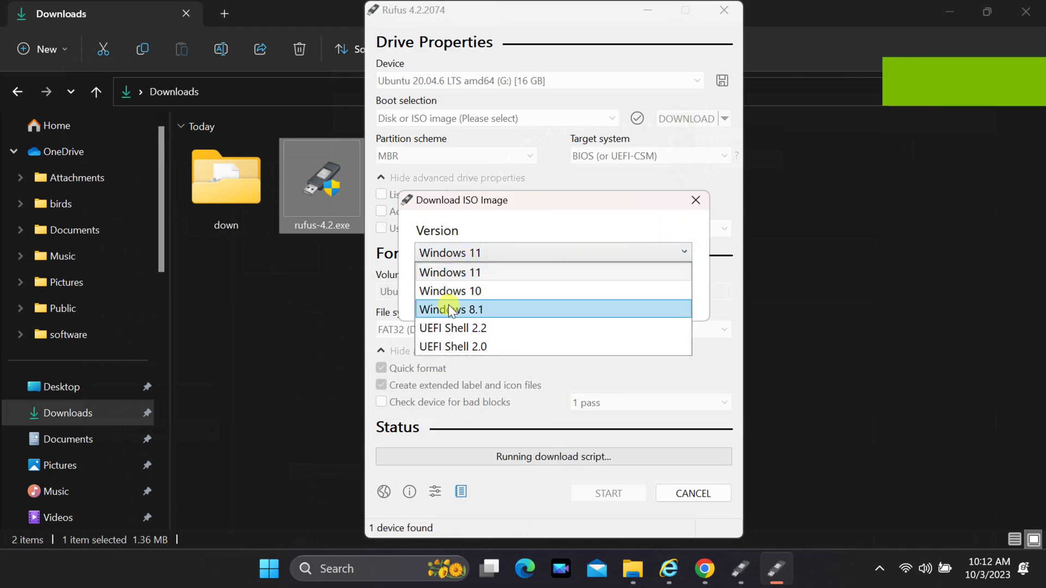
click(461, 271)
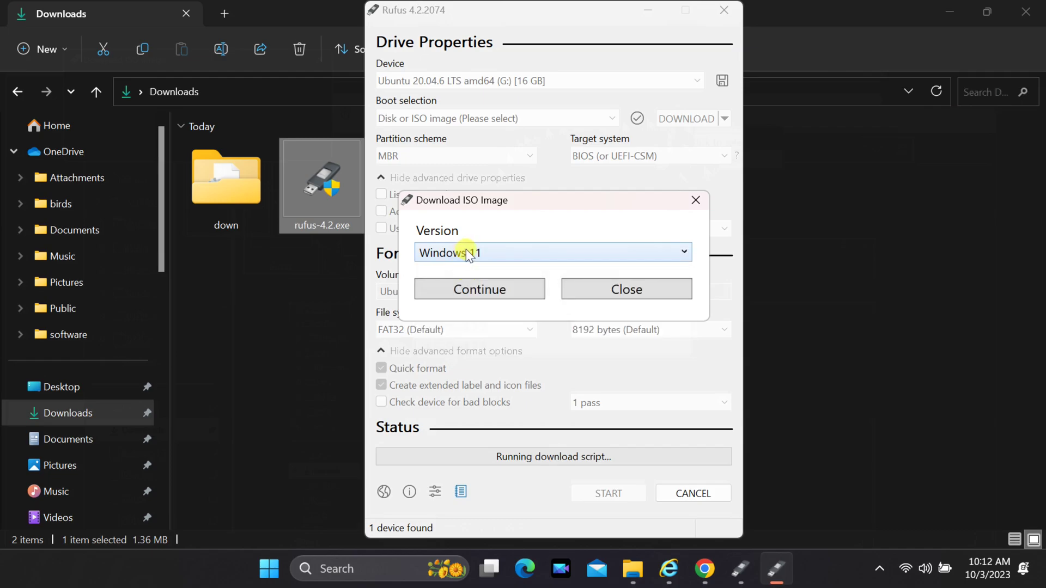
click(479, 290)
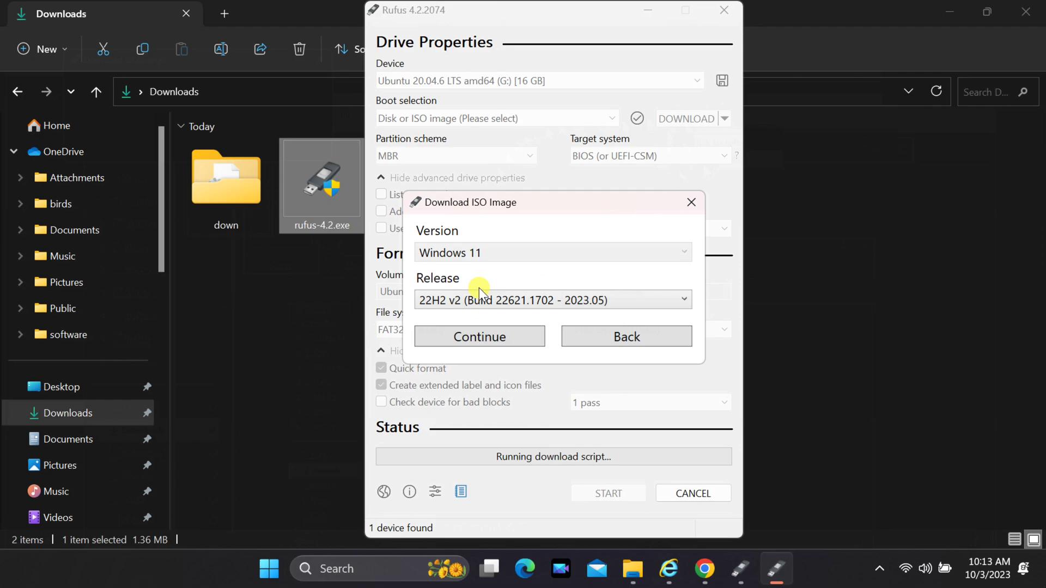
click(630, 298)
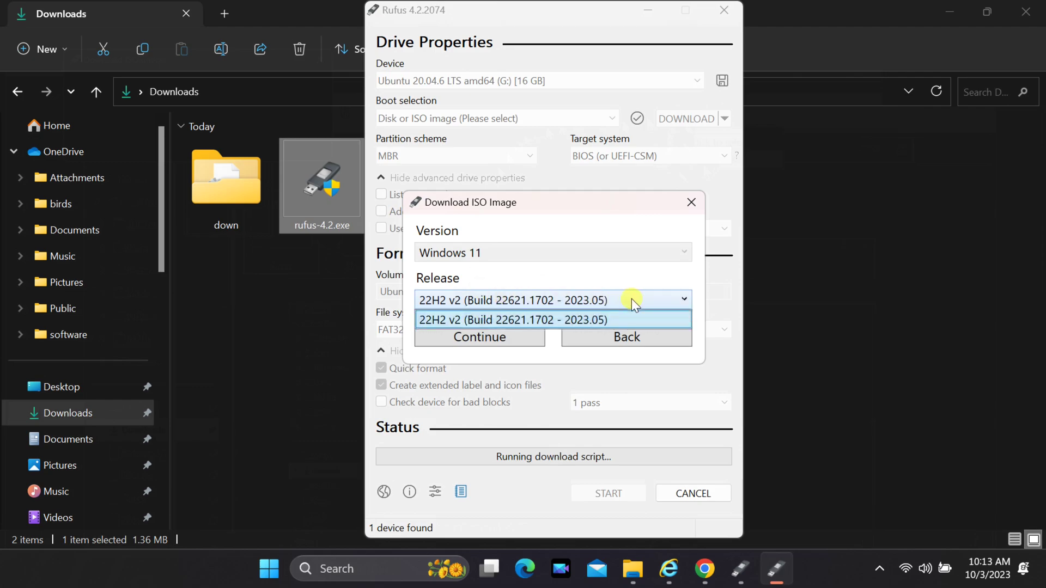
Pick the 22H2 v2 release and the Windows 11 Home/Pro/Edu edition
click(532, 321)
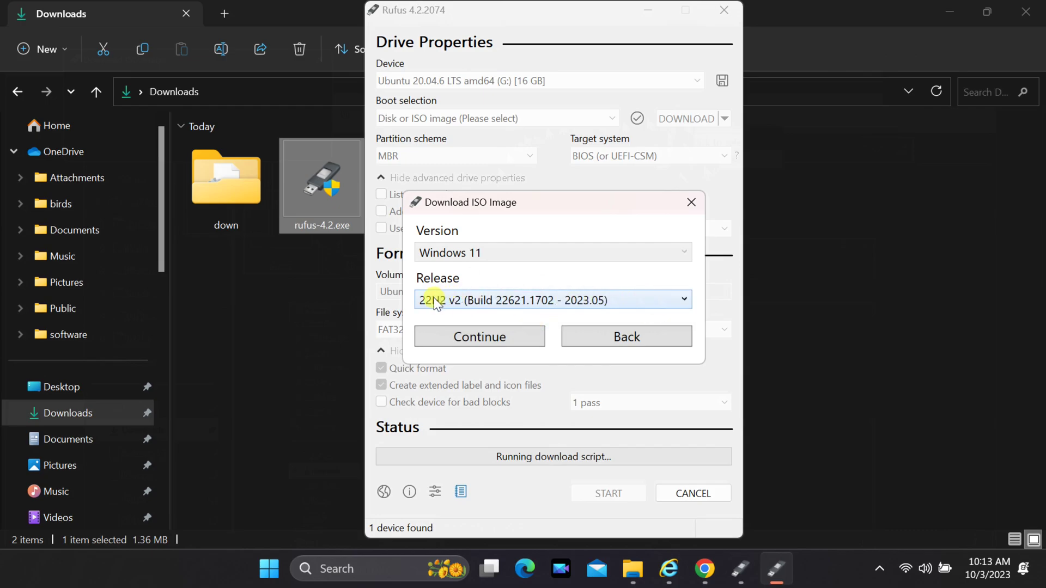
click(498, 335)
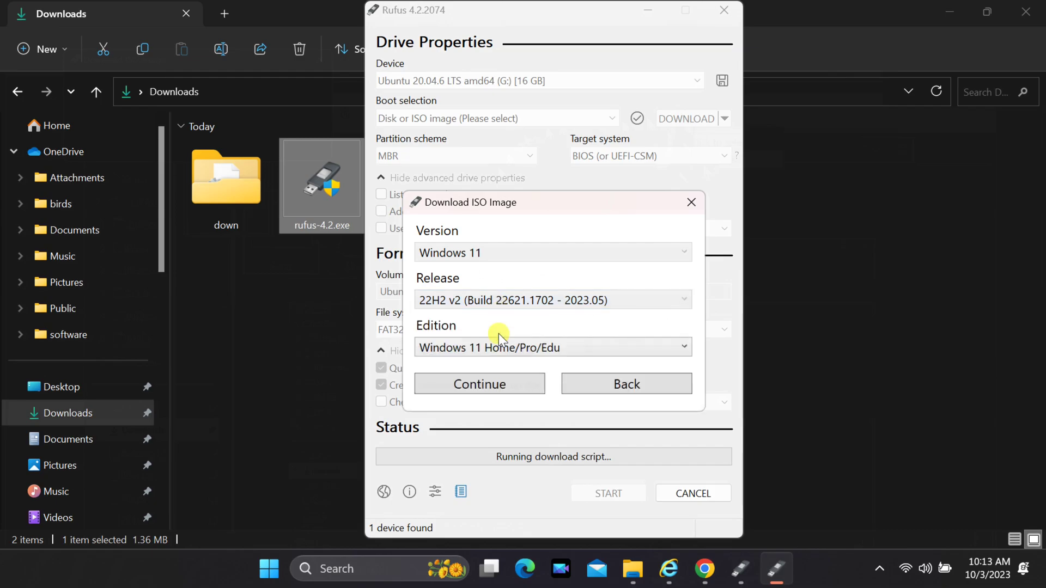
click(500, 348)
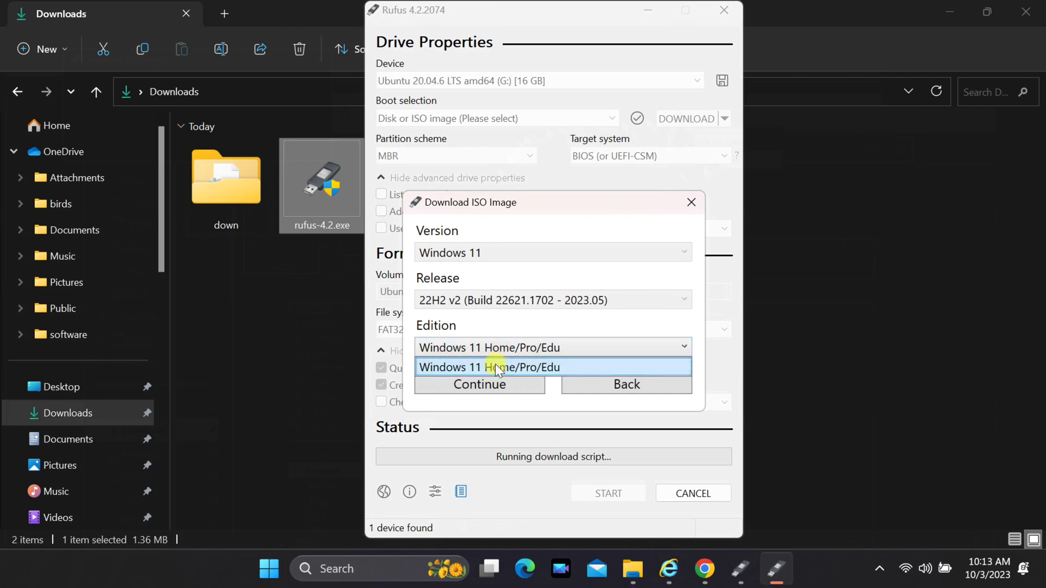
click(529, 366)
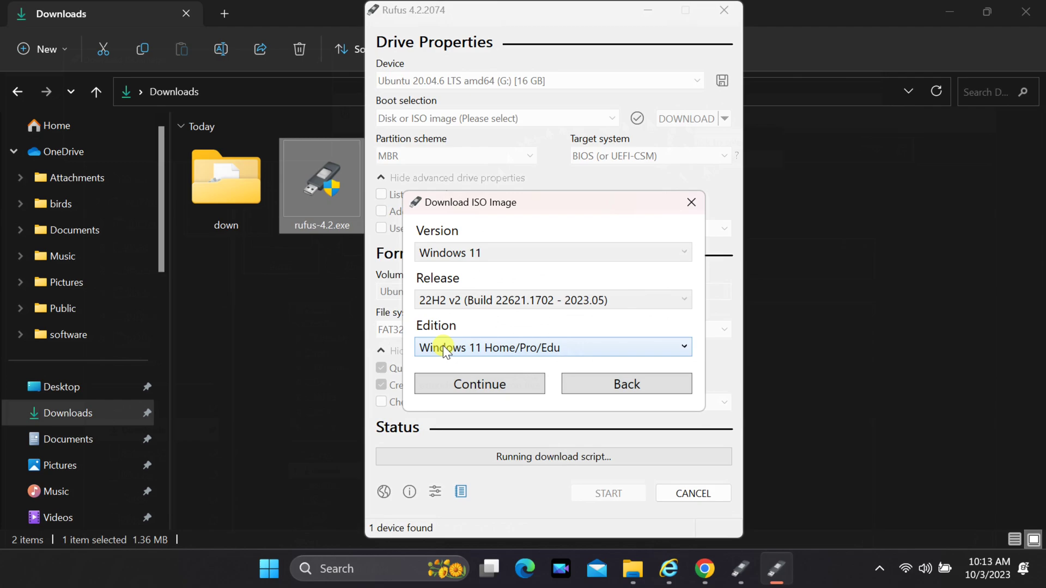
click(474, 386)
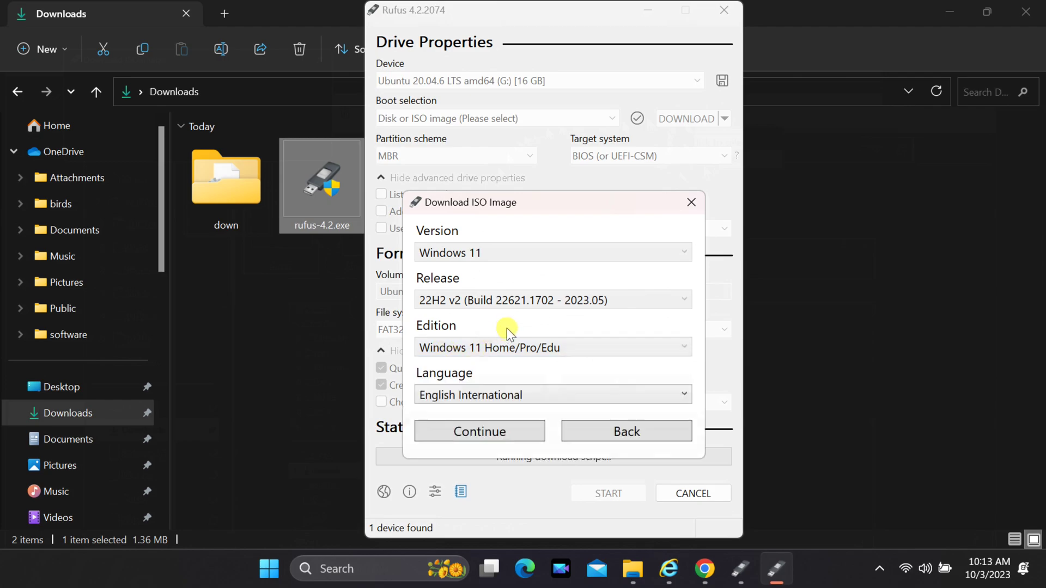
Keep English International as the ISO language and continue
click(491, 400)
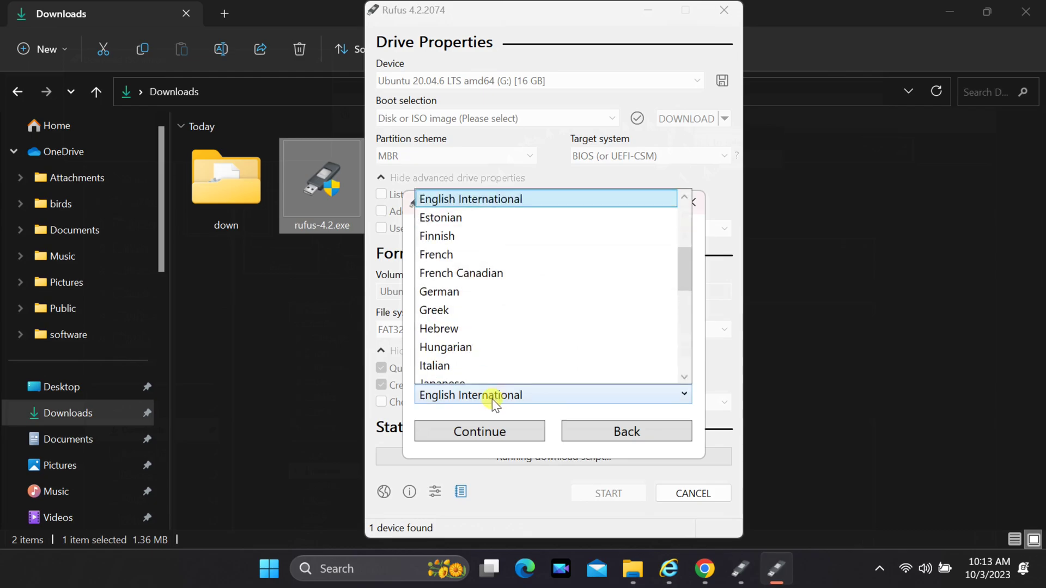
scroll(490, 209, down, 1)
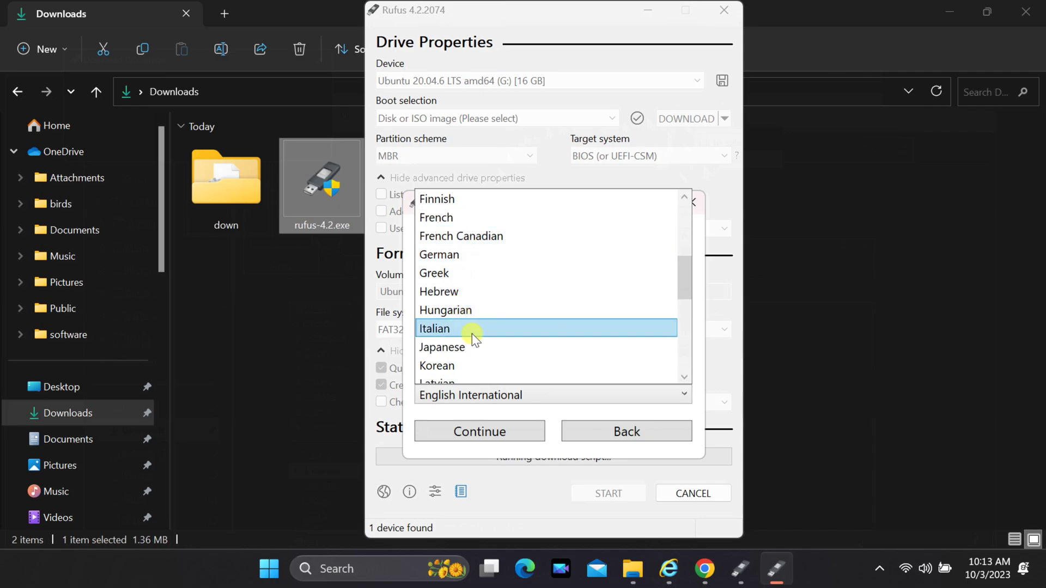
scroll(474, 343, down, 3)
scroll(476, 361, down, 3)
scroll(477, 362, up, 7)
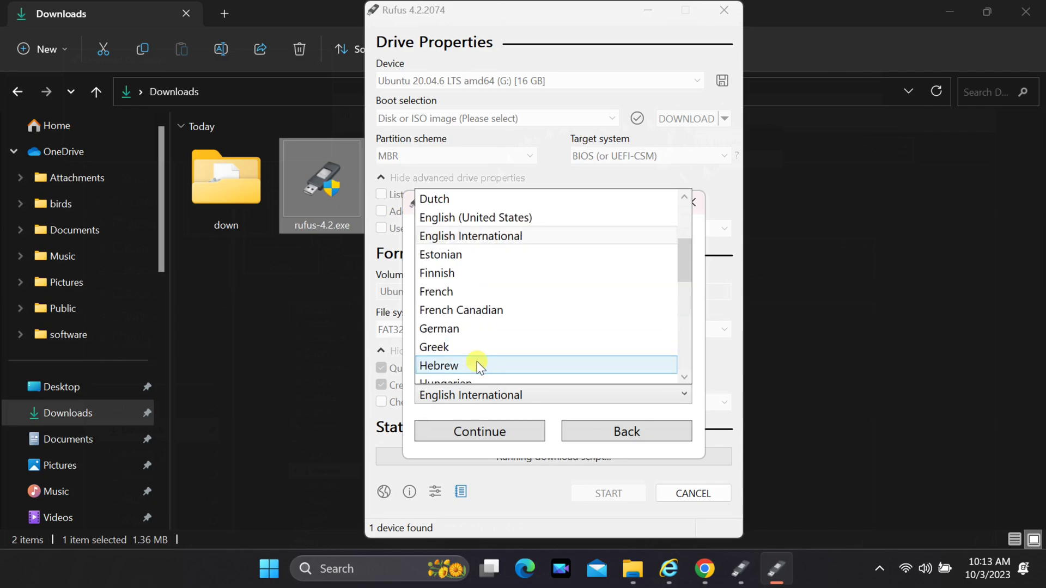
scroll(477, 359, up, 3)
scroll(477, 366, down, 2)
click(475, 398)
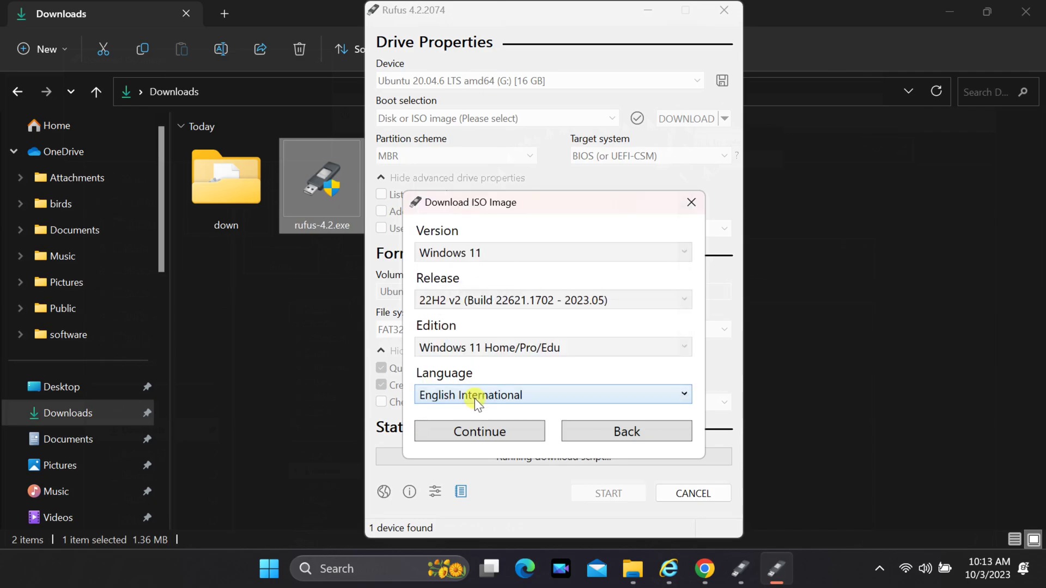
click(483, 430)
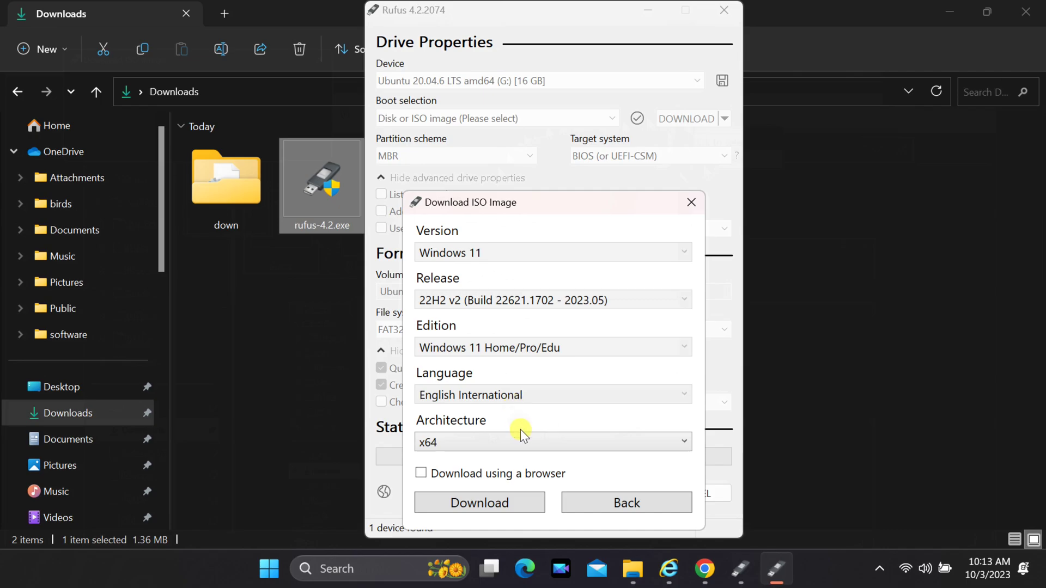
Keep x64 architecture and request the Windows 11 ISO download
click(515, 441)
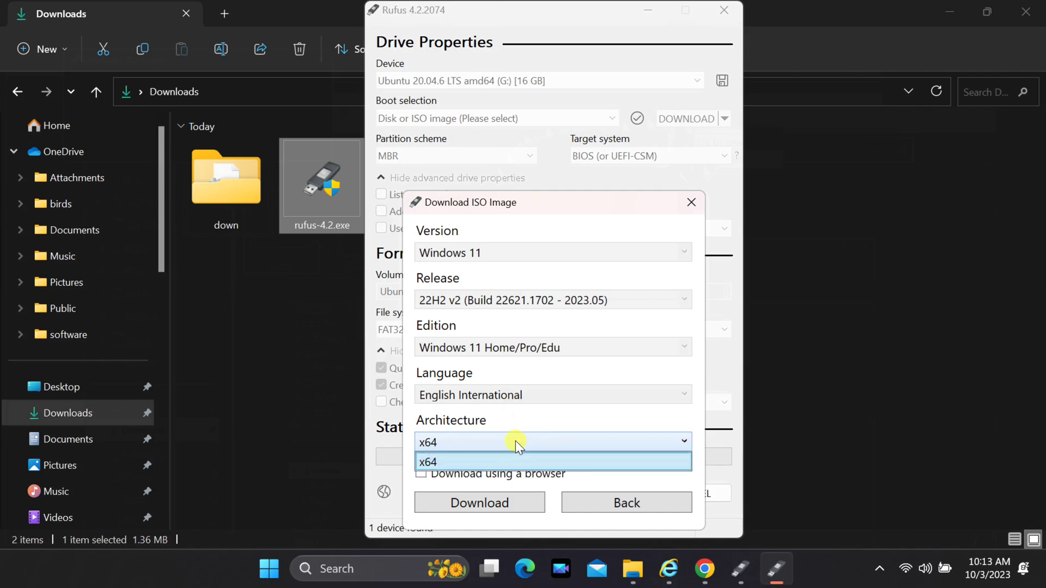
click(515, 441)
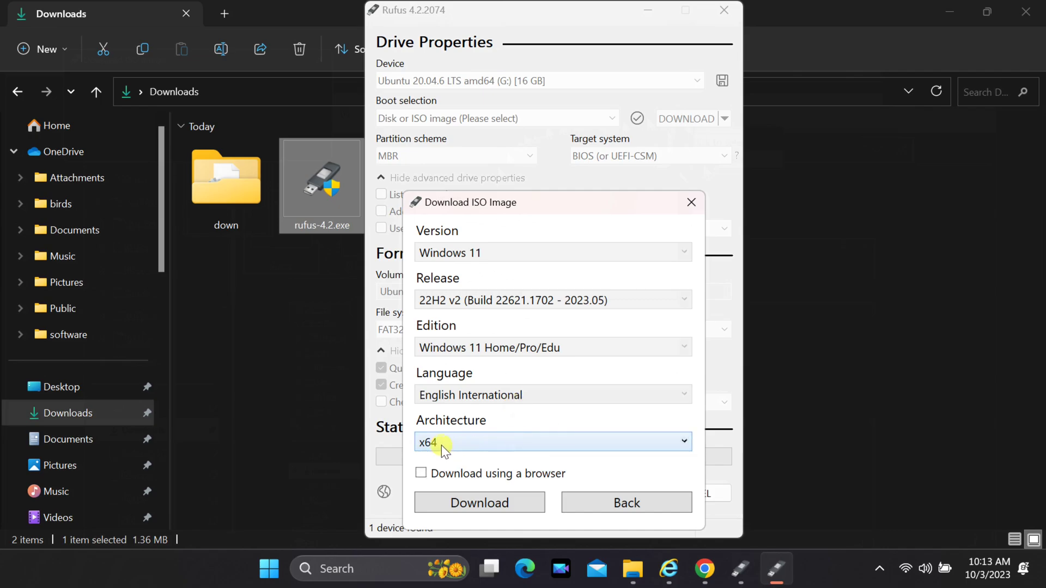
click(445, 504)
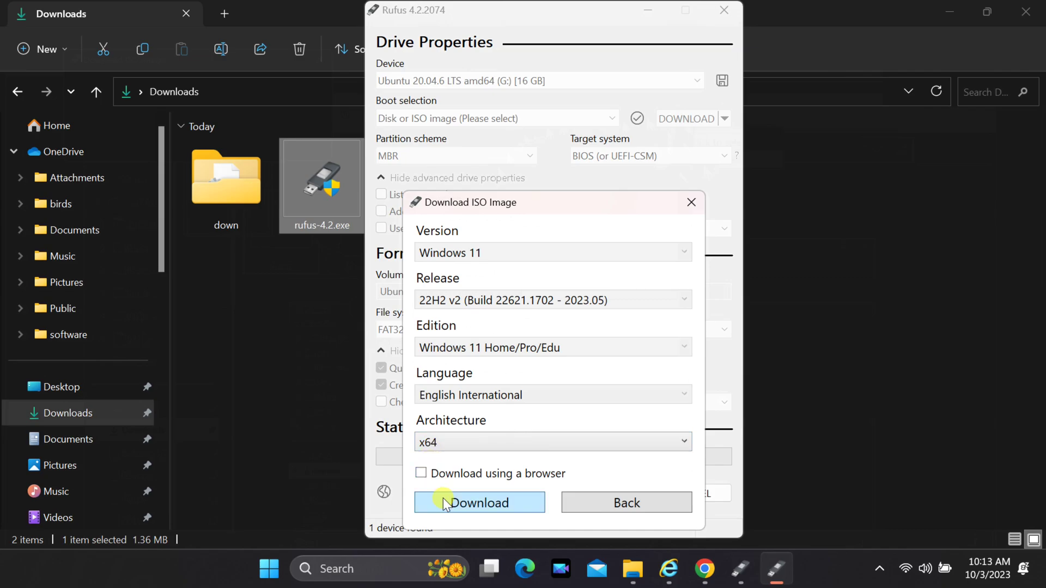
Save Win11_22H2_EnglishInternational_x64v2.iso to Downloads so Rufus loads it as the boot image
click(480, 500)
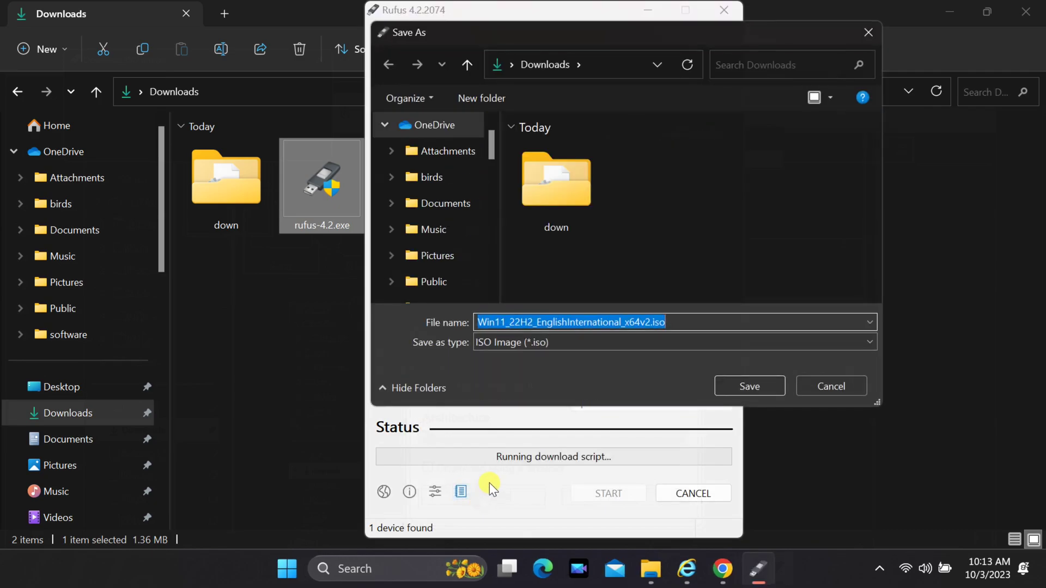
click(688, 327)
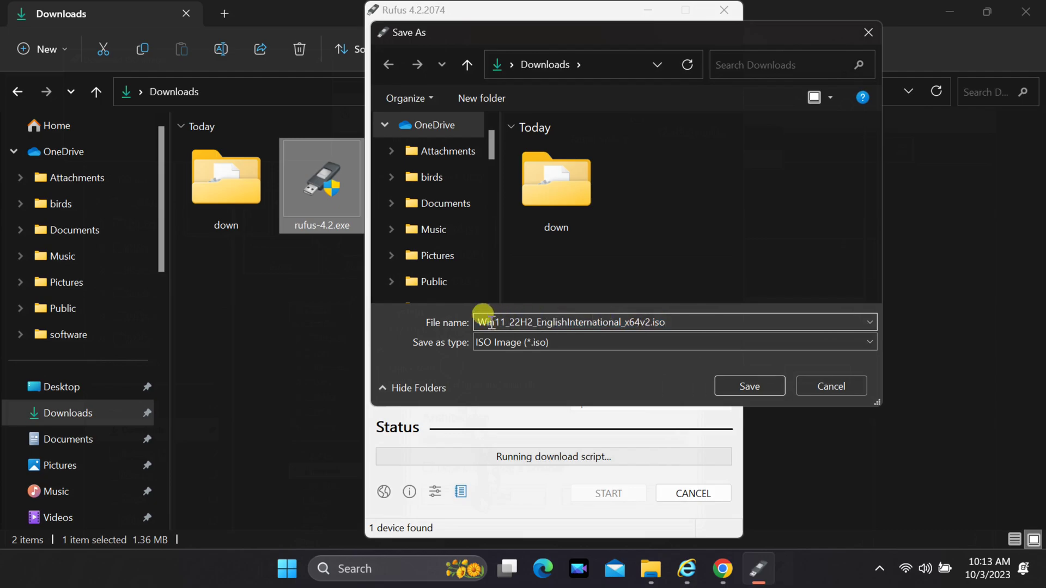
click(745, 385)
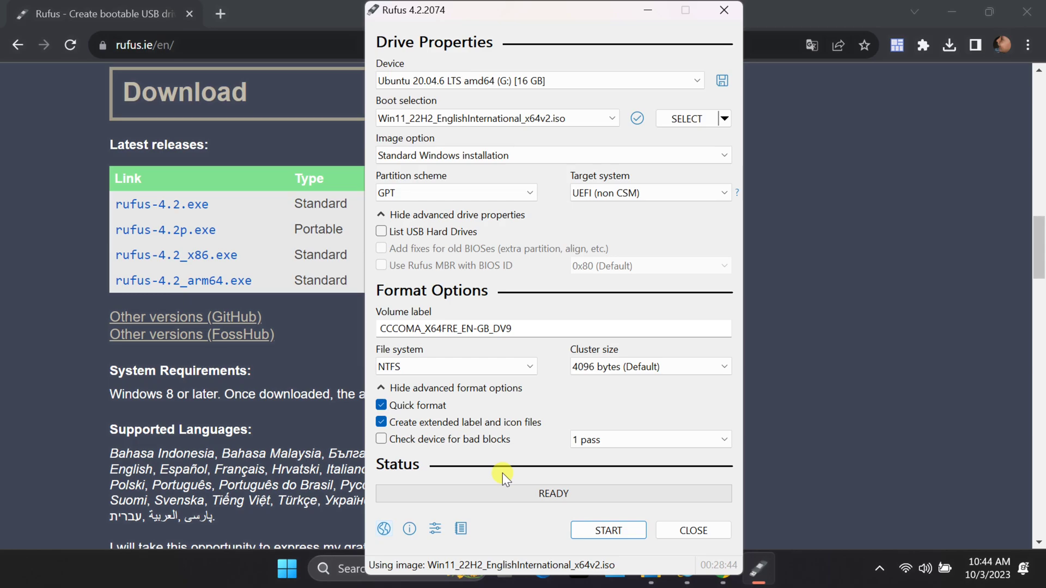
mouse_move(650, 569)
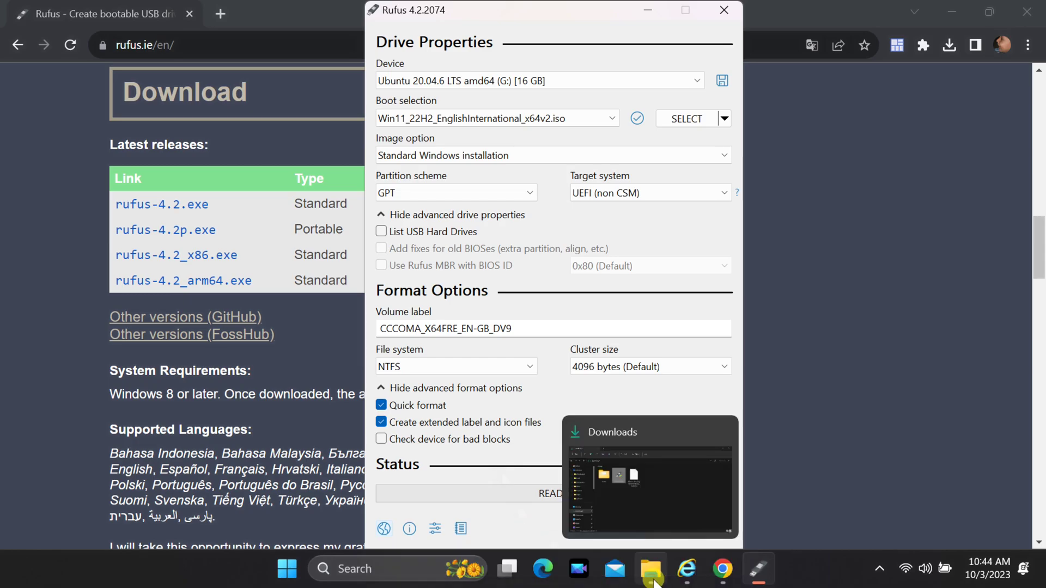
click(595, 498)
click(439, 220)
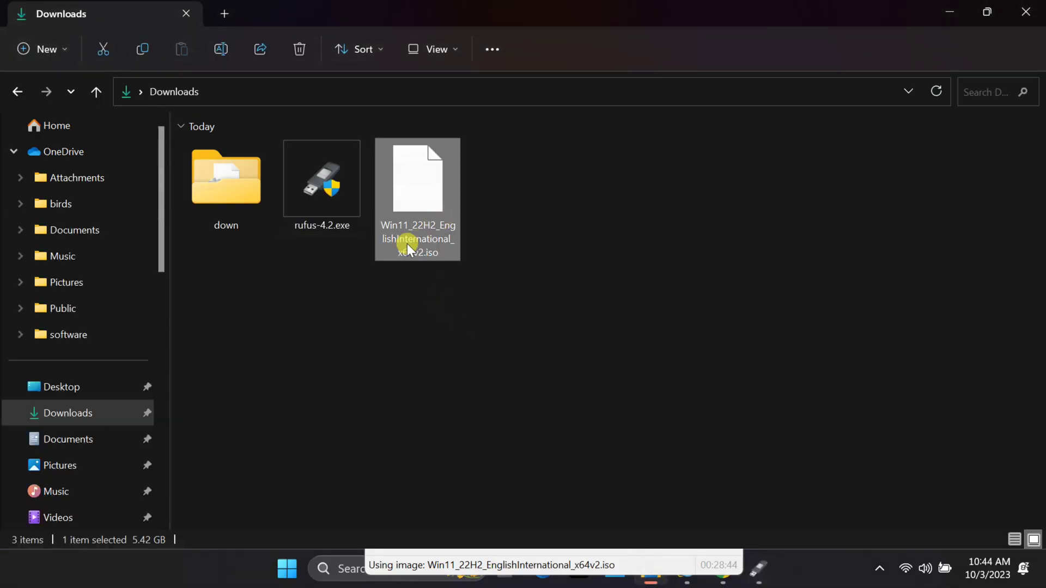
right_click(418, 208)
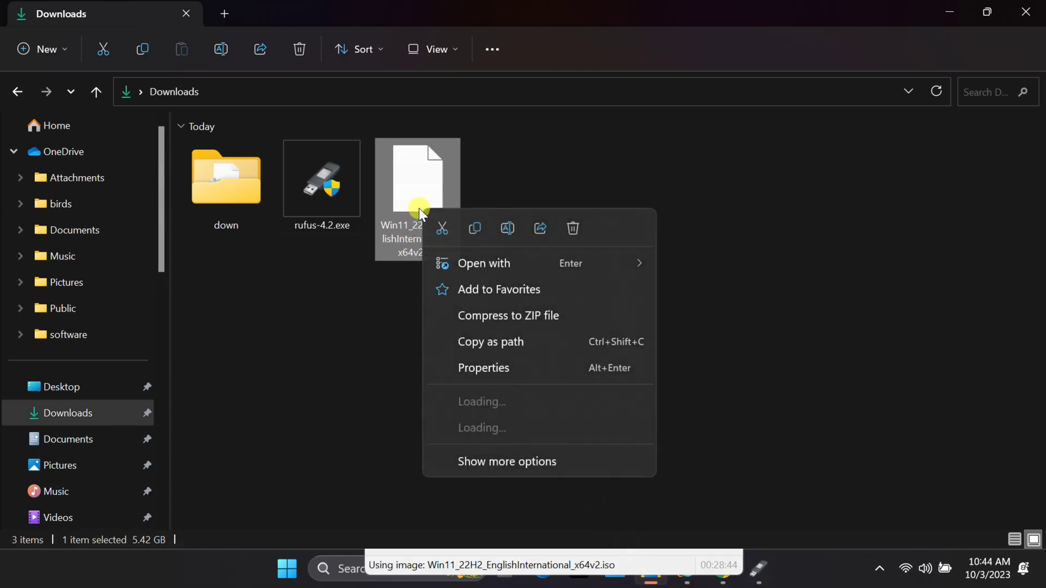
click(504, 364)
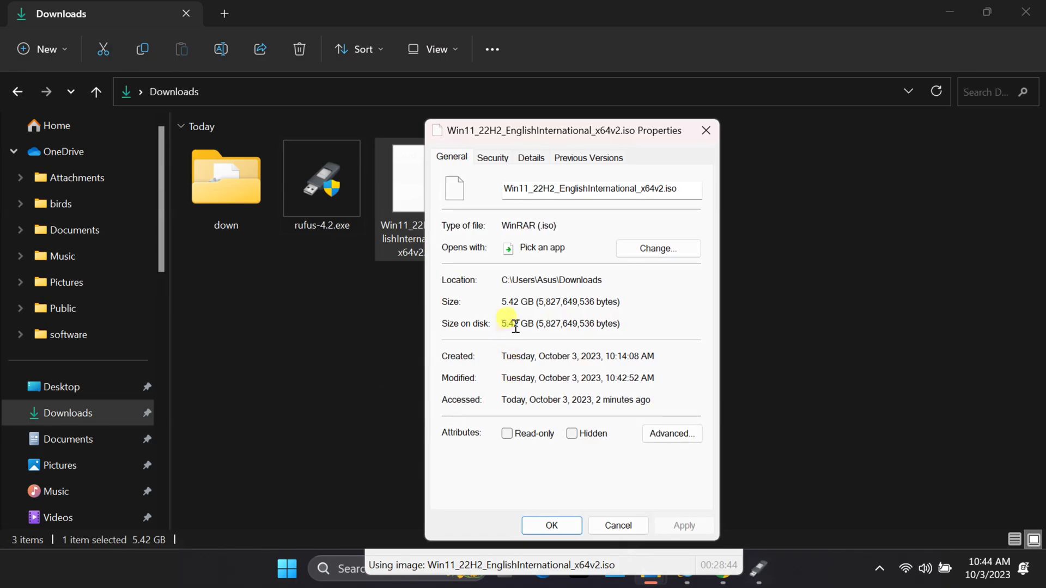
click(703, 131)
click(550, 305)
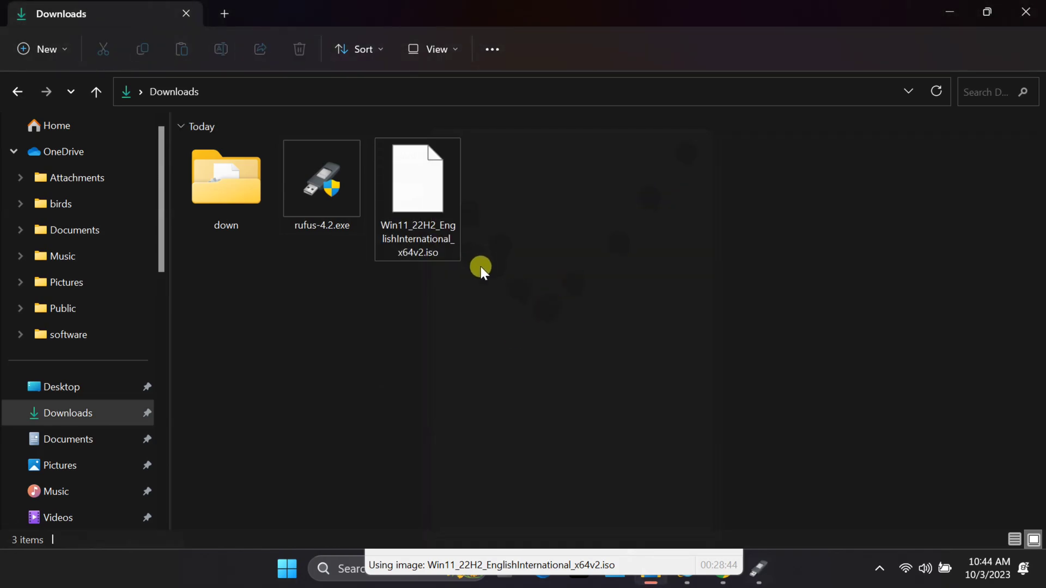
click(947, 10)
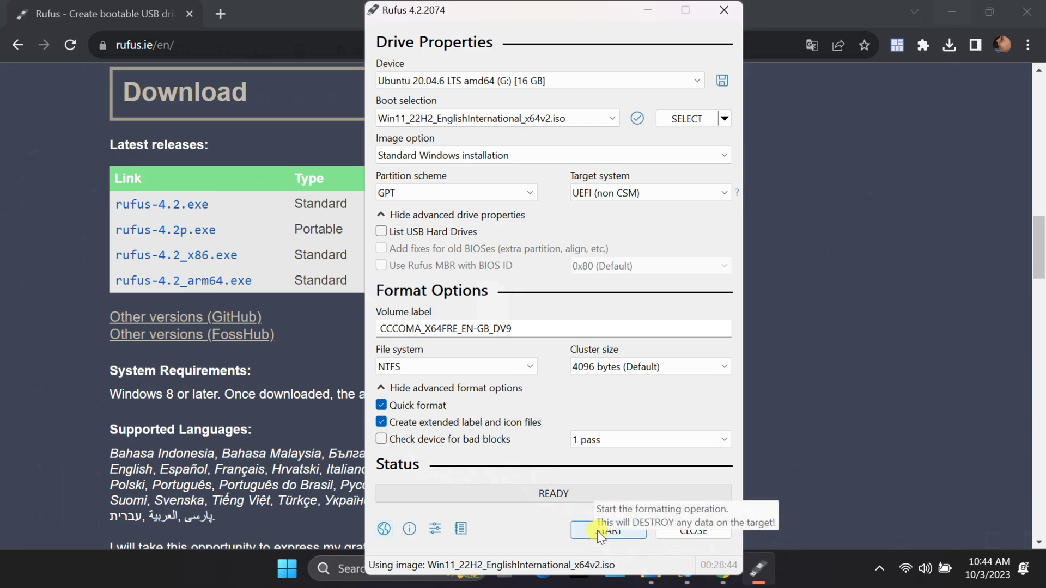
Start writing with TPM/Secure Boot/RAM and online-account requirements removed, no local account
click(617, 531)
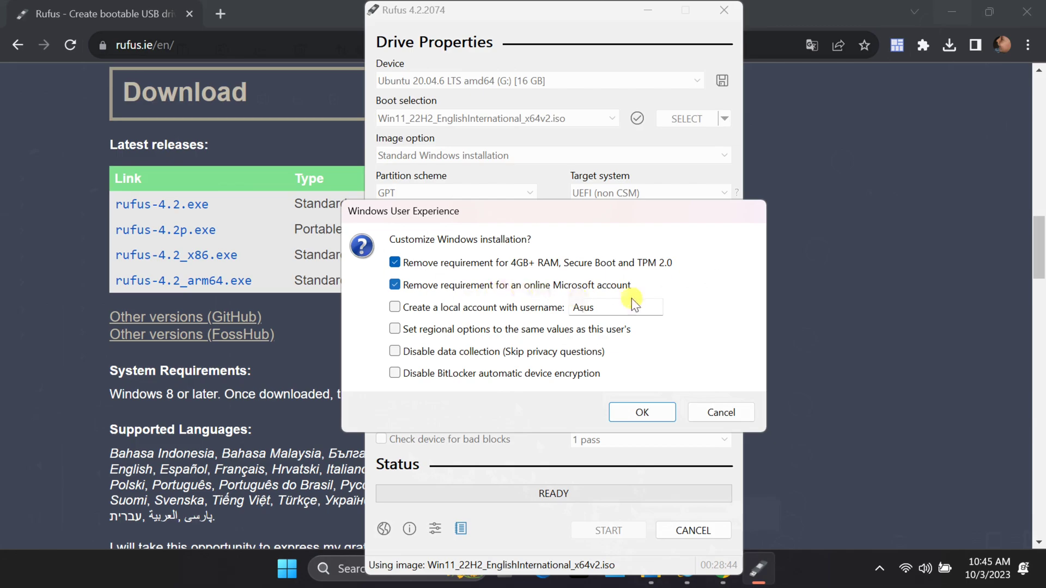
click(394, 288)
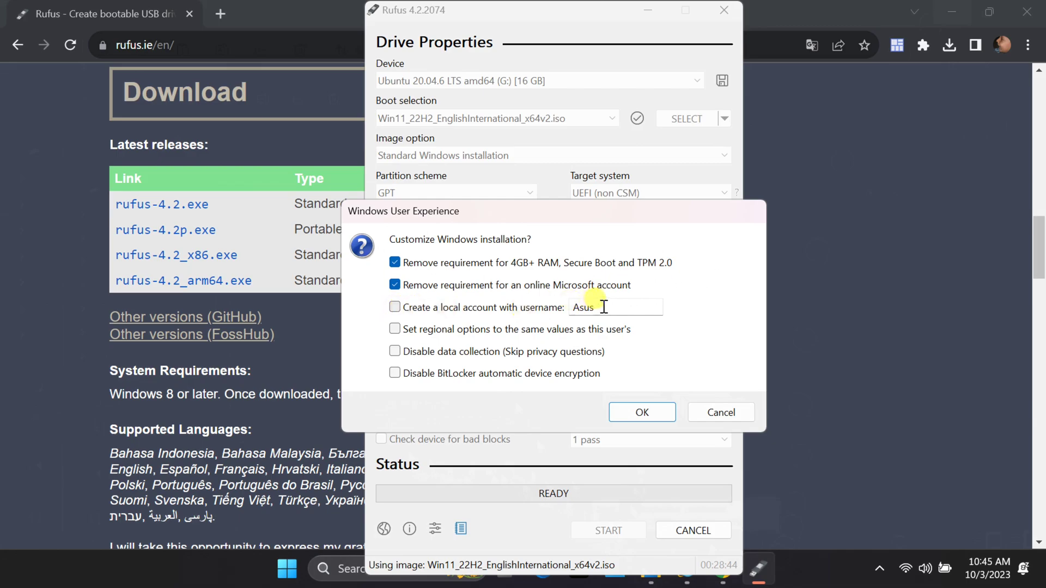
click(396, 307)
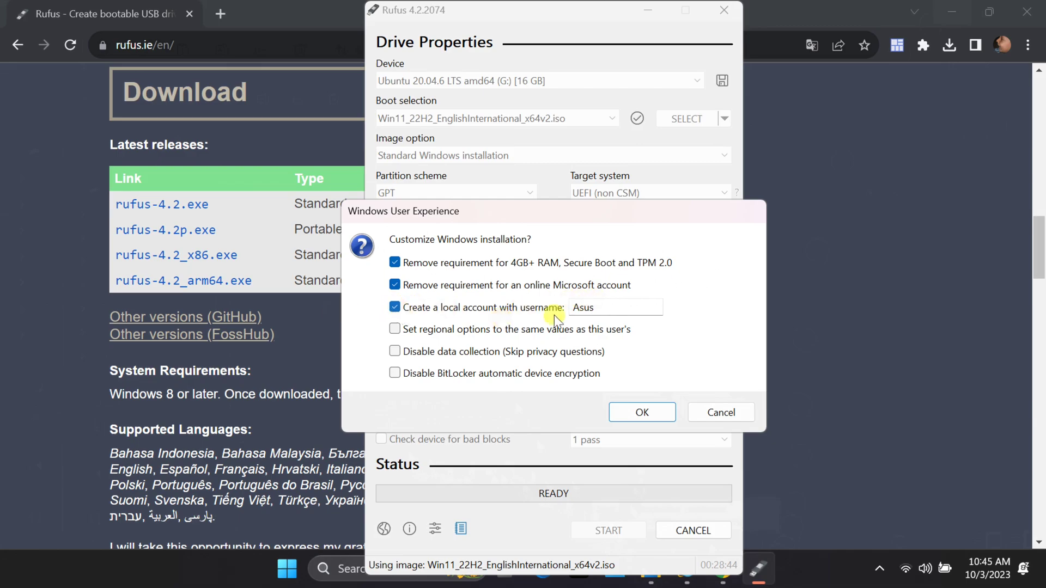
drag(595, 307, 570, 308)
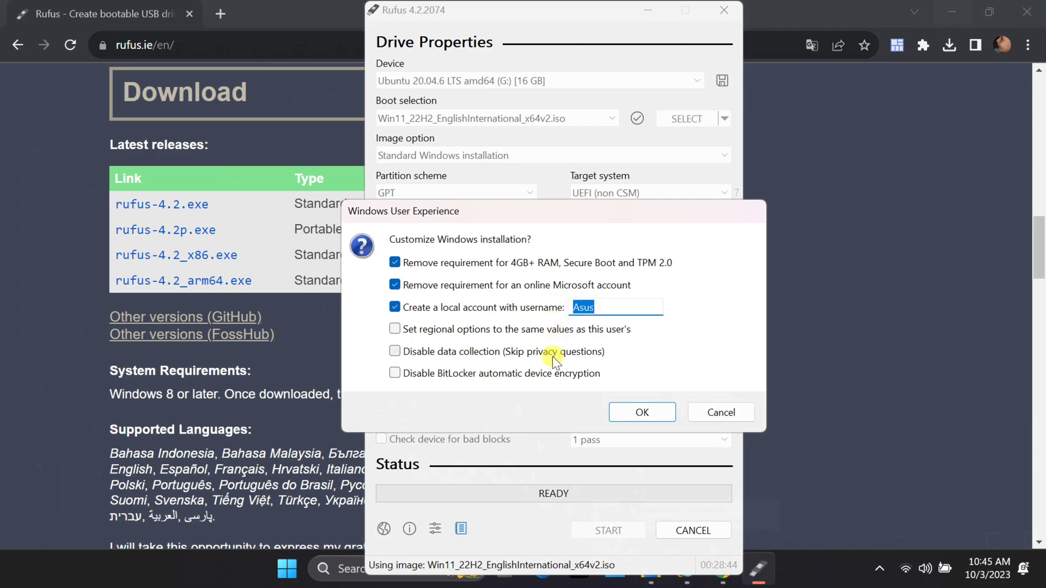
click(395, 307)
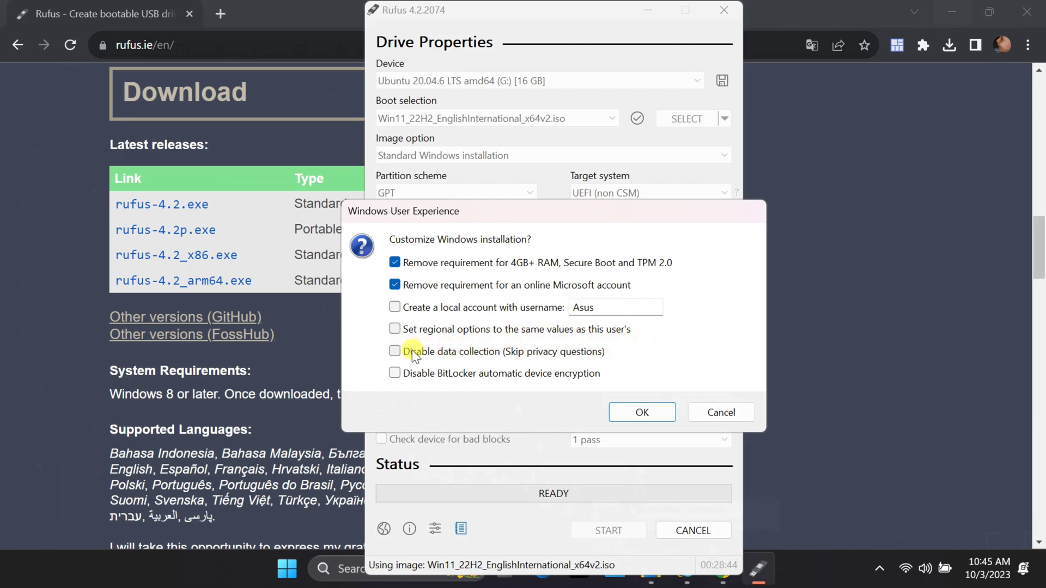
click(636, 413)
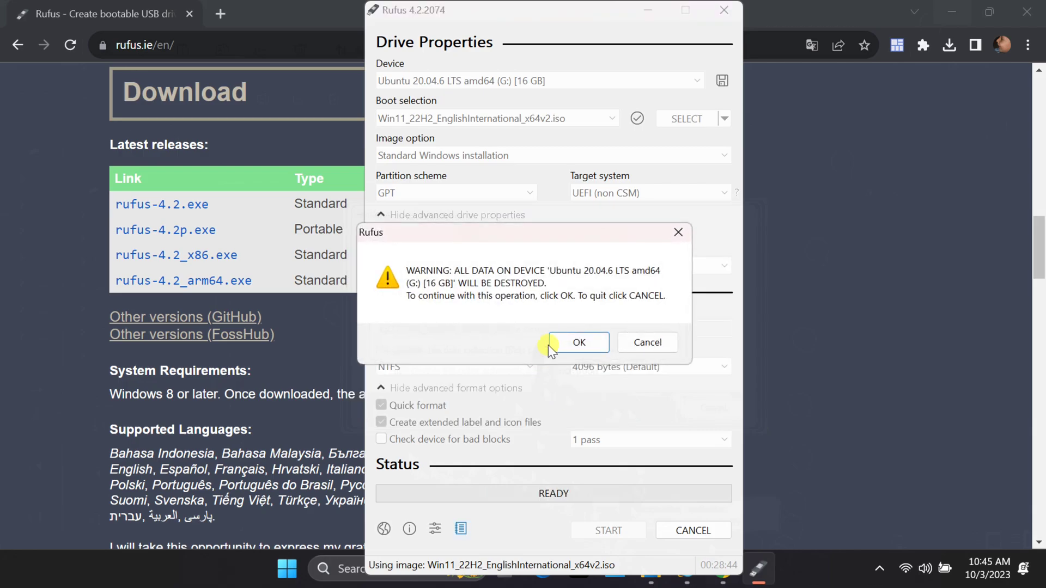
Confirm erasing the 16 GB drive, let the write finish, and close Rufus
click(573, 343)
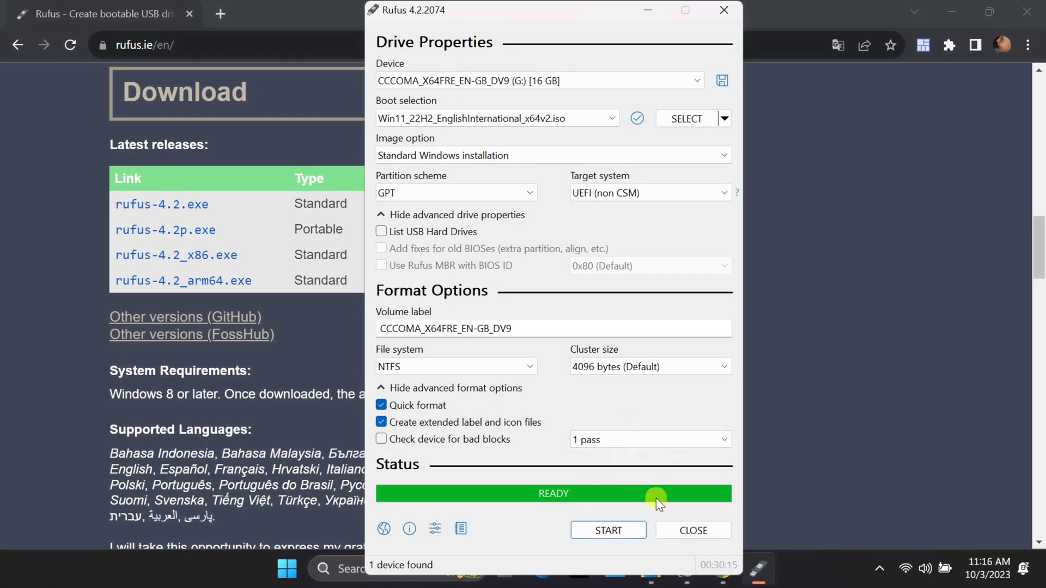
click(690, 531)
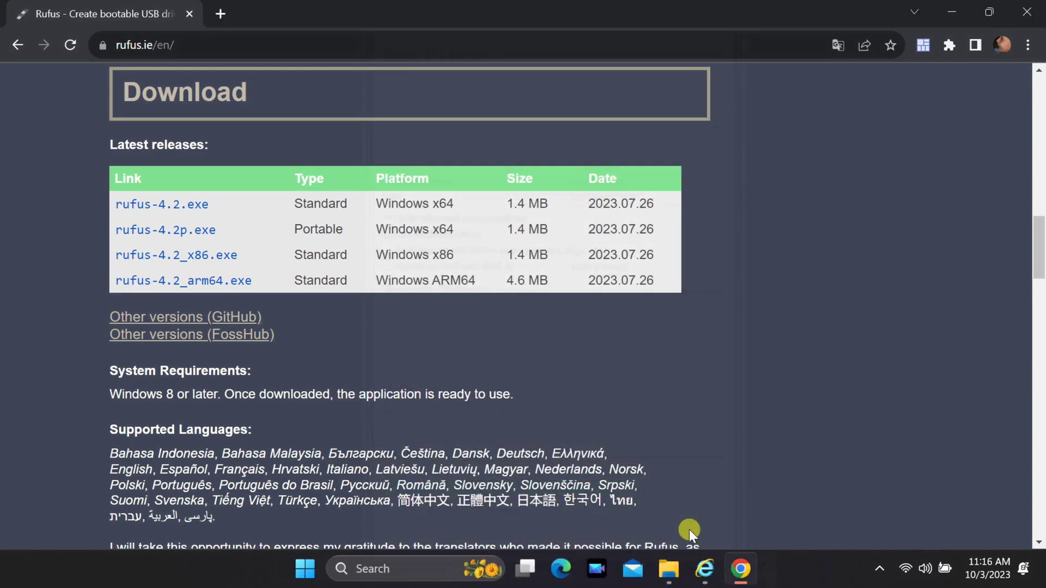
Open the CCCOMA_X64FRE_EN-GB_DV9 (G:) drive from This PC on the desktop
click(948, 10)
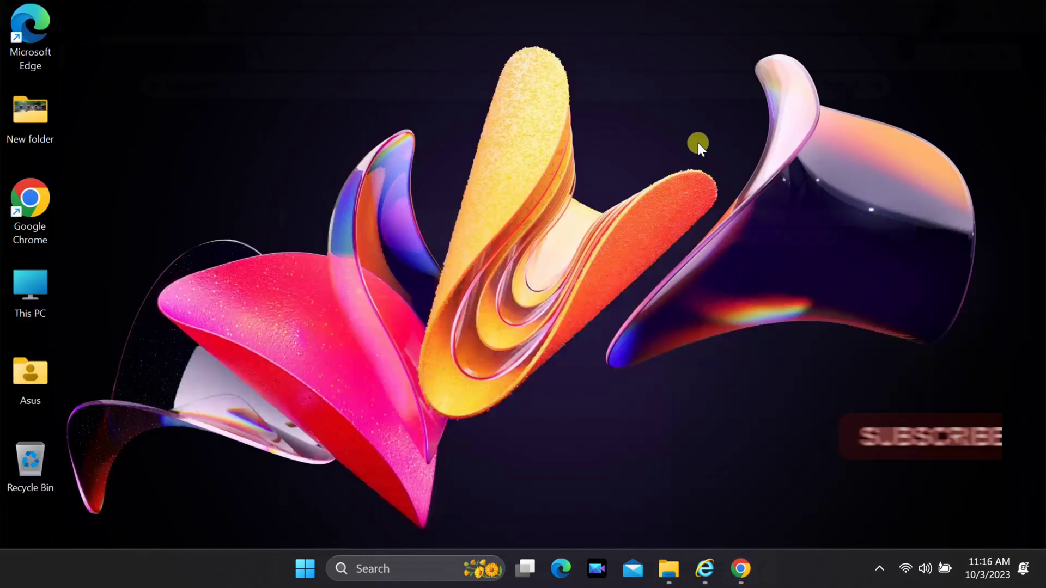
double_click(31, 299)
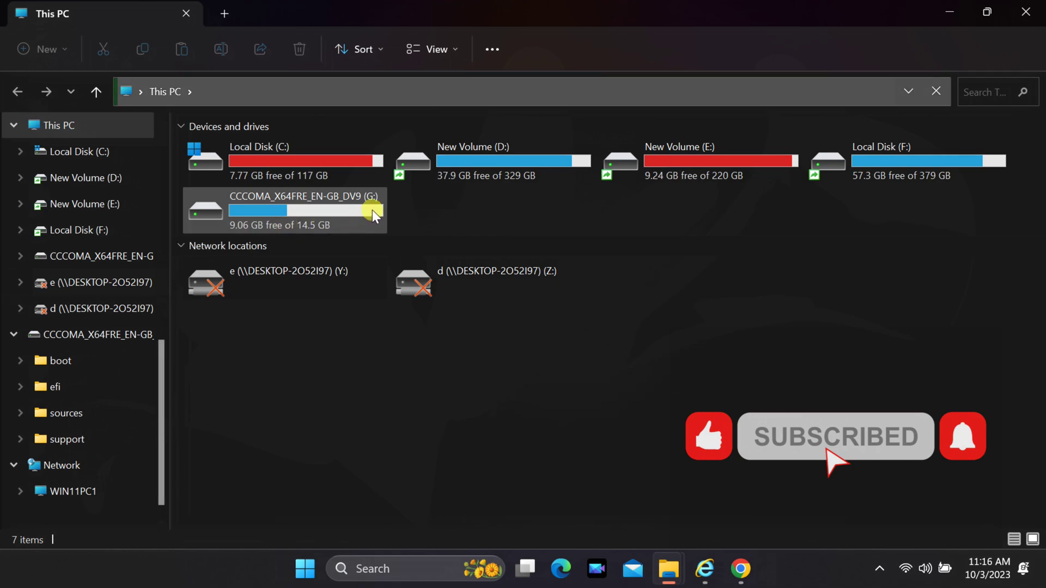
click(211, 214)
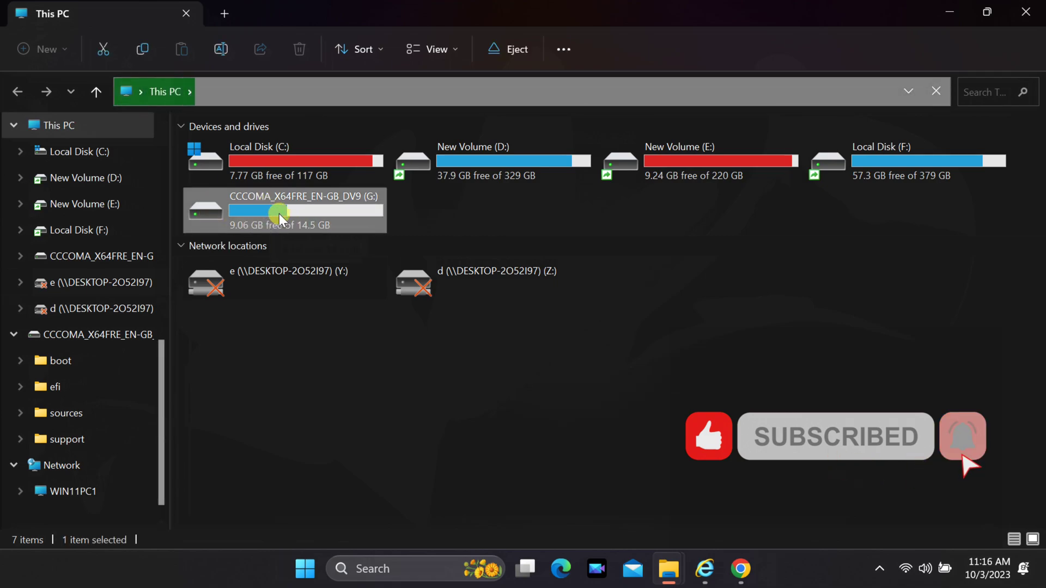